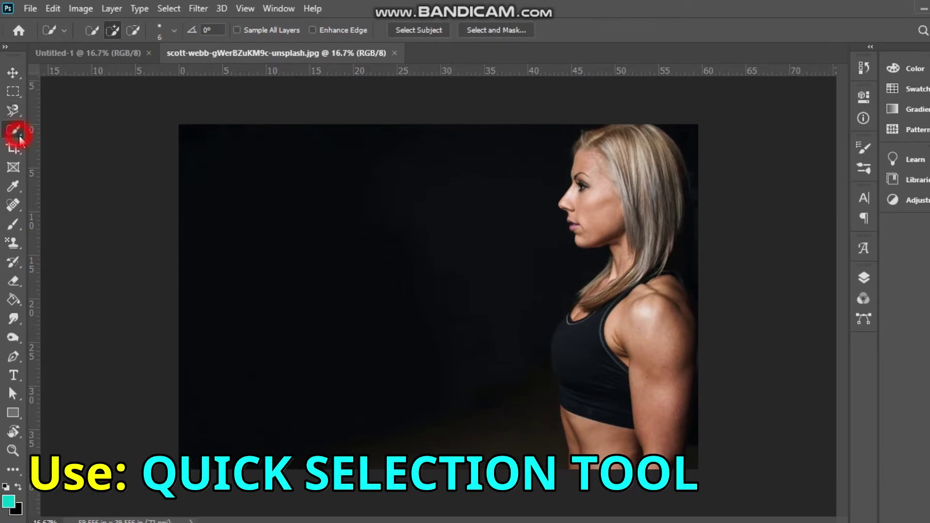
- Select the woman against the dark background with the Quick Selection tool, tracing her hair, face and upper body
click(35, 142)
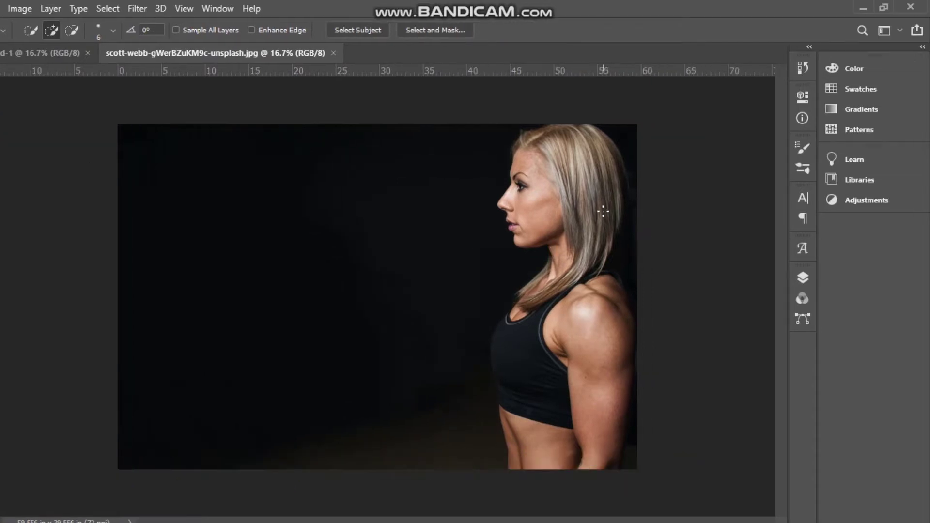
mouse_move(548, 158)
mouse_down()
mouse_move(587, 259)
mouse_move(577, 313)
mouse_up()
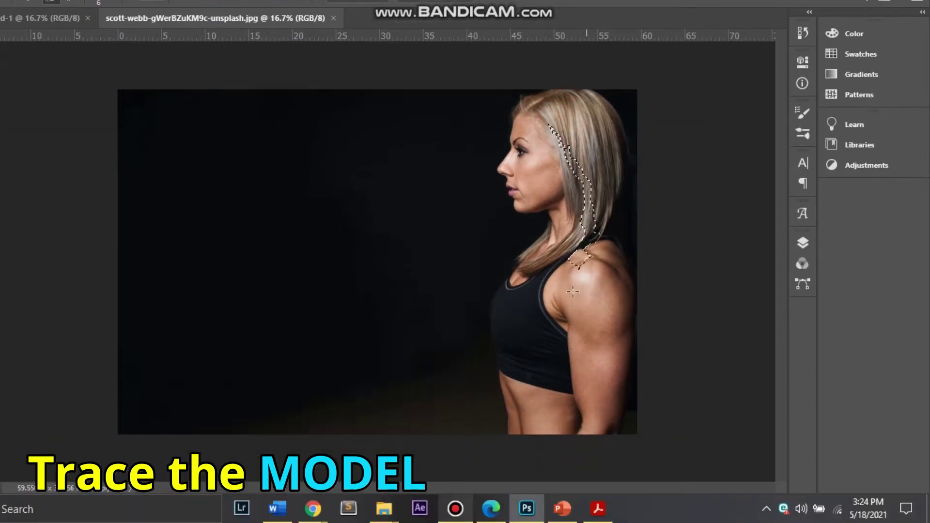
mouse_move(565, 348)
mouse_down()
mouse_move(523, 343)
mouse_move(535, 436)
mouse_move(523, 108)
mouse_up()
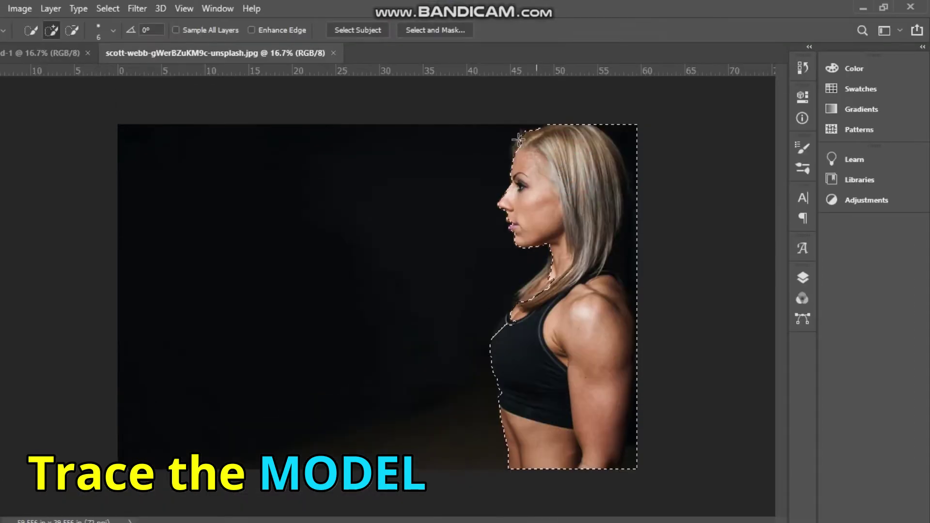
key(ctrl+plus)
mouse_move(558, 344)
mouse_down()
mouse_move(503, 315)
mouse_move(579, 224)
mouse_up()
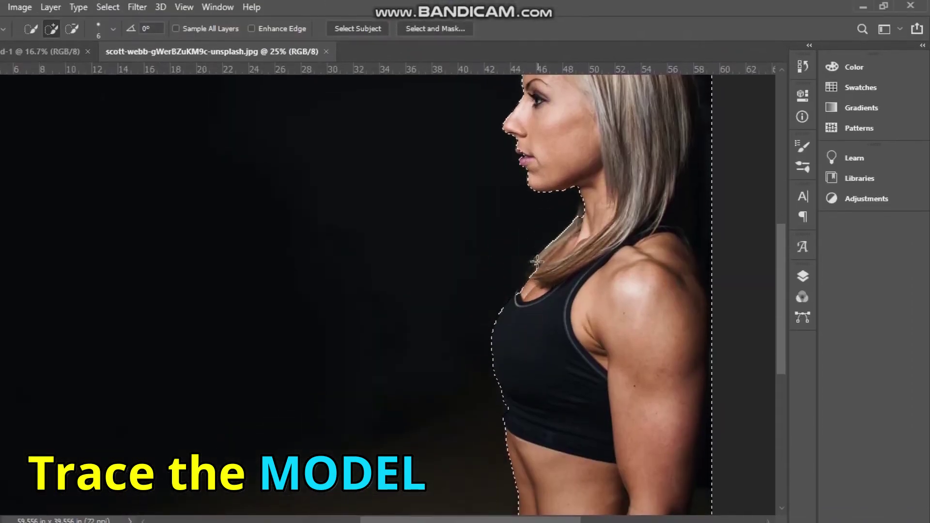
key(ctrl+plus)
drag(567, 165, 527, 303)
- Refine the selection along the edge of the woman's back, arm and hair near the photo's border
drag(762, 486, 519, 270)
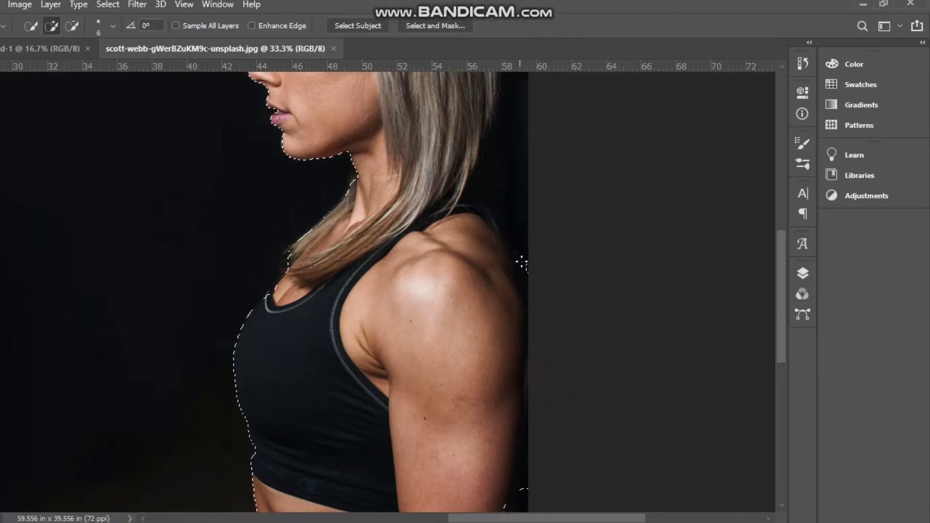
drag(515, 506, 513, 300)
click(513, 320)
drag(466, 229, 480, 355)
drag(479, 319, 493, 224)
mouse_move(324, 79)
mouse_down()
mouse_move(454, 391)
mouse_move(450, 293)
mouse_up()
click(441, 383)
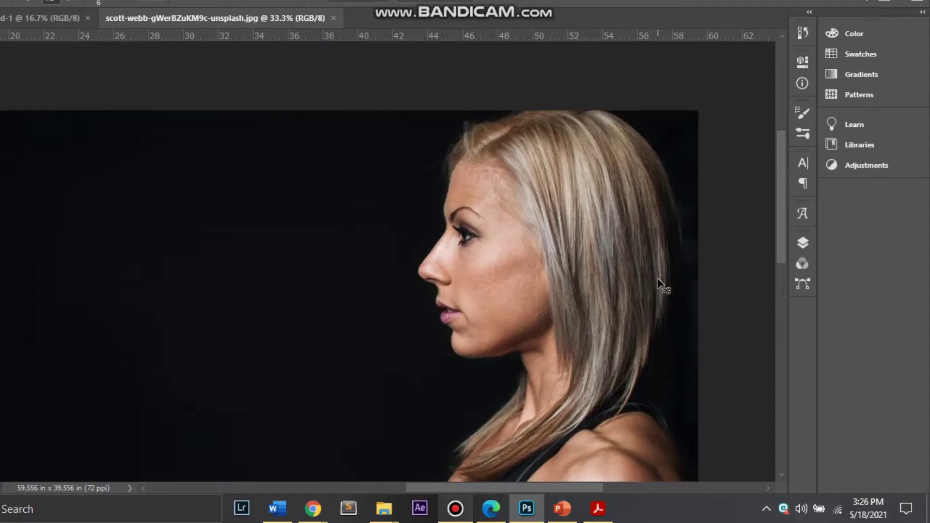
- Feather the selection around the woman with a 10-pixel radius, applying the effect at canvas bounds
key(ctrl+minus)
key(ctrl+minus)
right_click(567, 171)
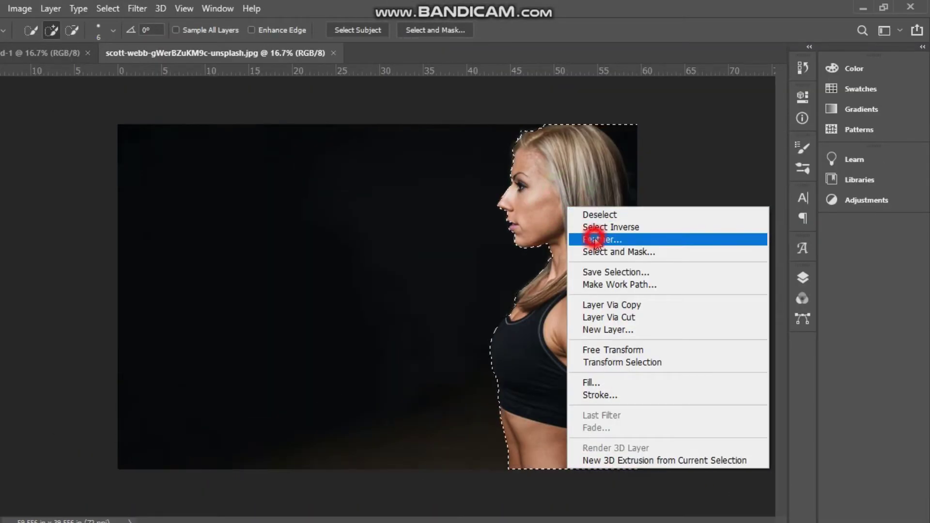
click(594, 239)
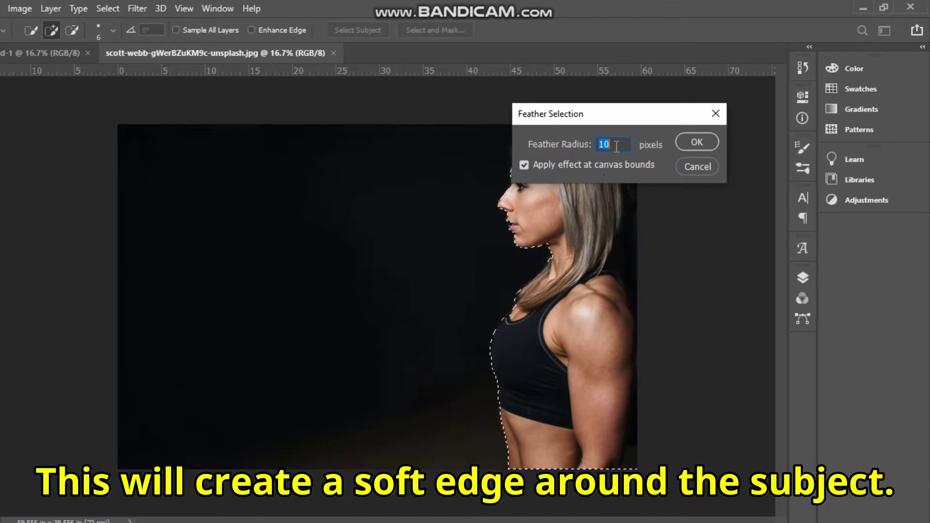
click(698, 142)
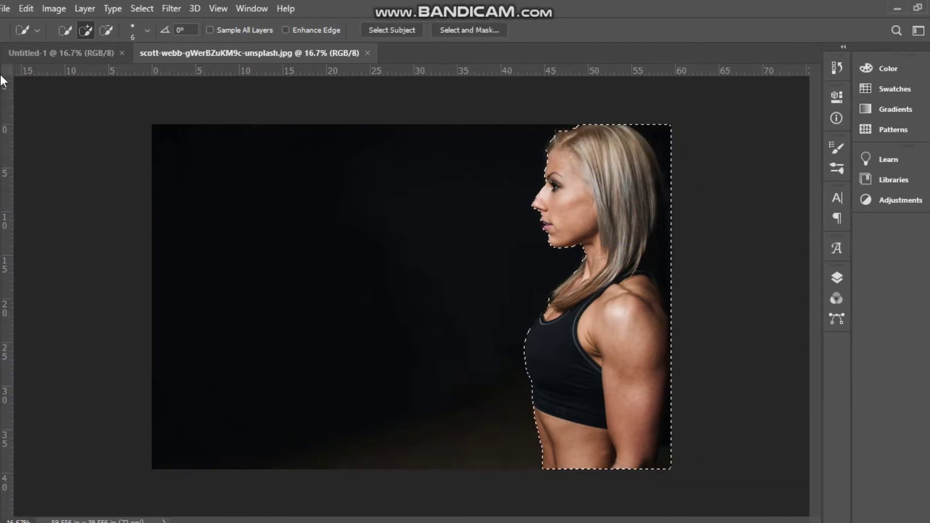
- Move the selected woman into the Untitled-1 document and scale her to about 117.7%, aligned with the page's right edge
key(v)
drag(485, 214, 487, 170)
key(ctrl+t)
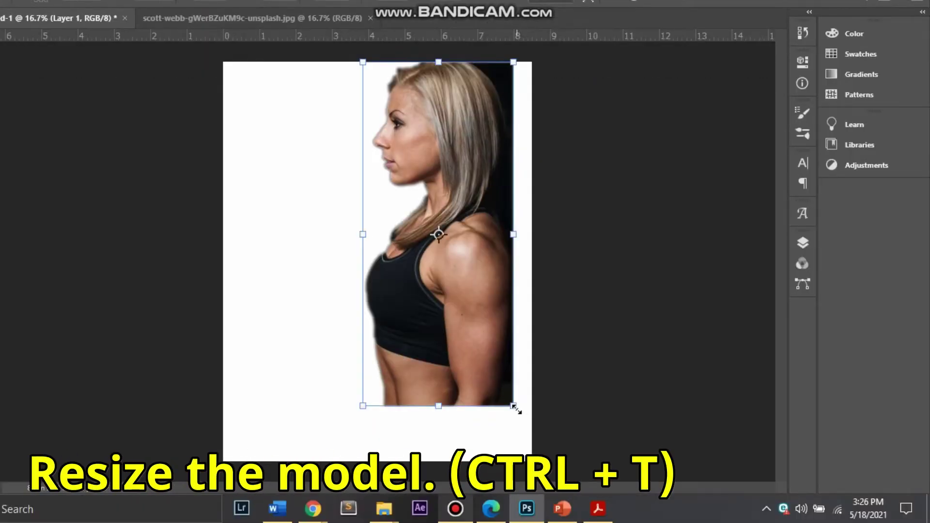
drag(515, 409, 540, 466)
mouse_move(508, 396)
mouse_down()
mouse_move(490, 394)
mouse_move(501, 397)
mouse_up()
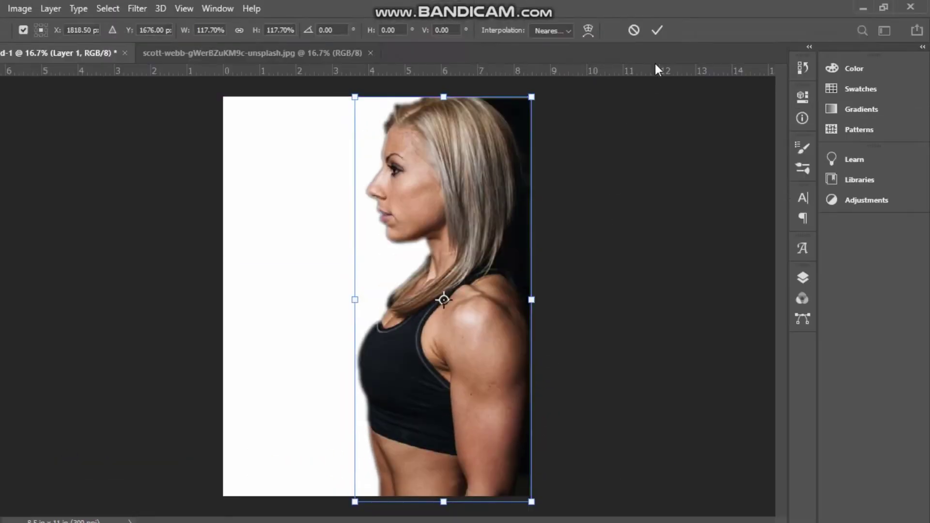
click(657, 33)
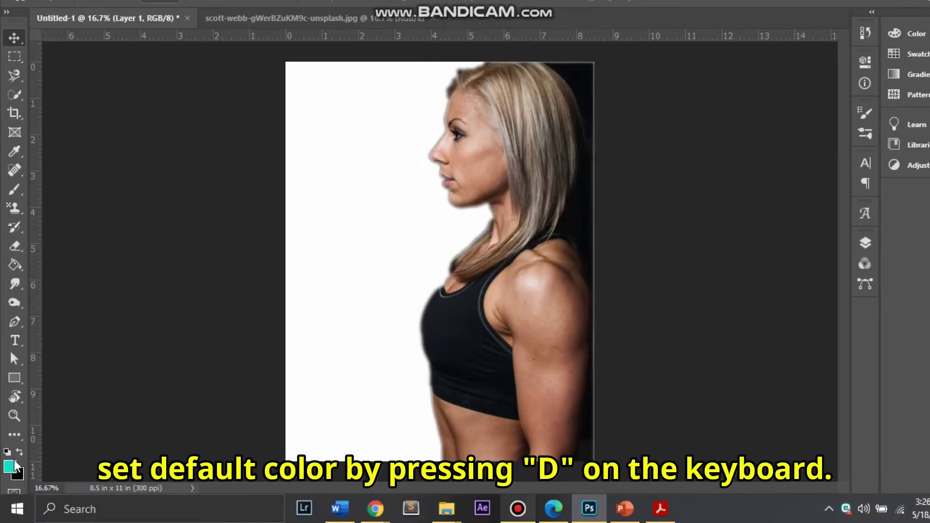
- Reset and swap the default colours, and add a new layer beneath the model filled with black
key(d)
click(20, 454)
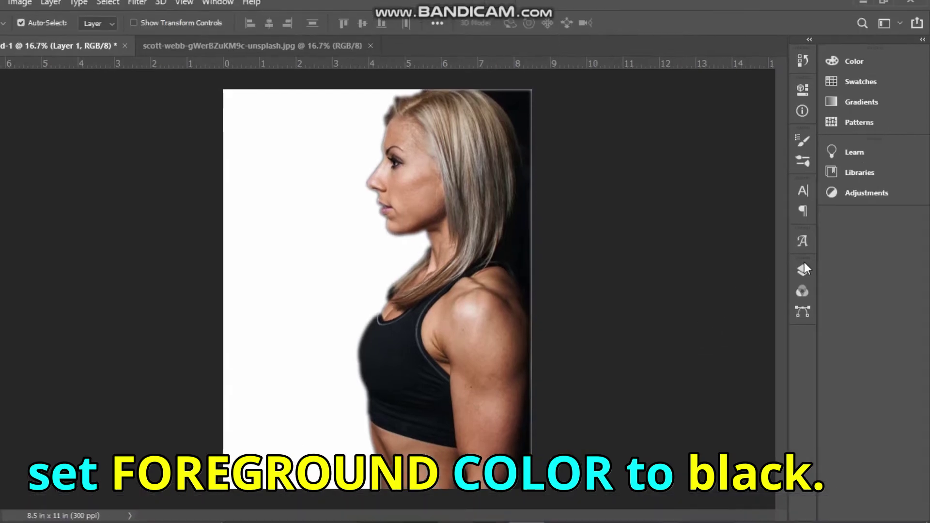
click(803, 270)
click(742, 322)
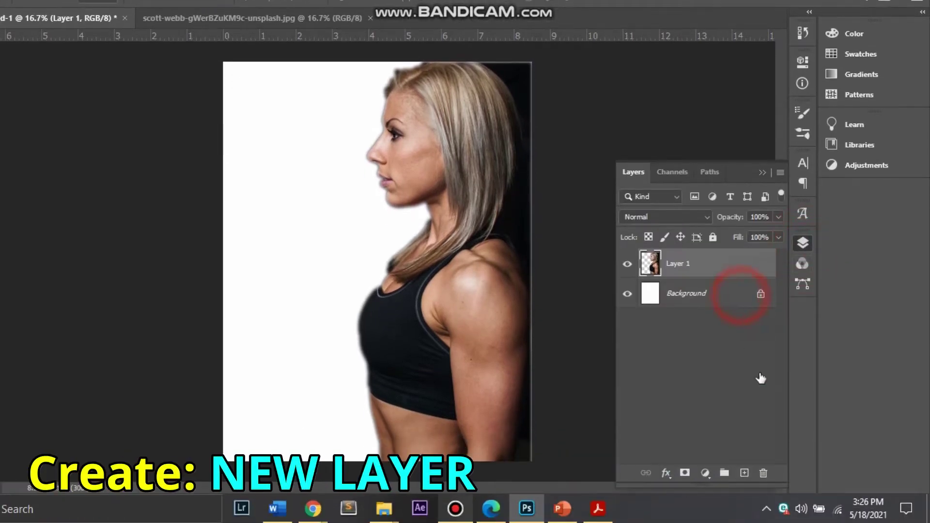
click(745, 474)
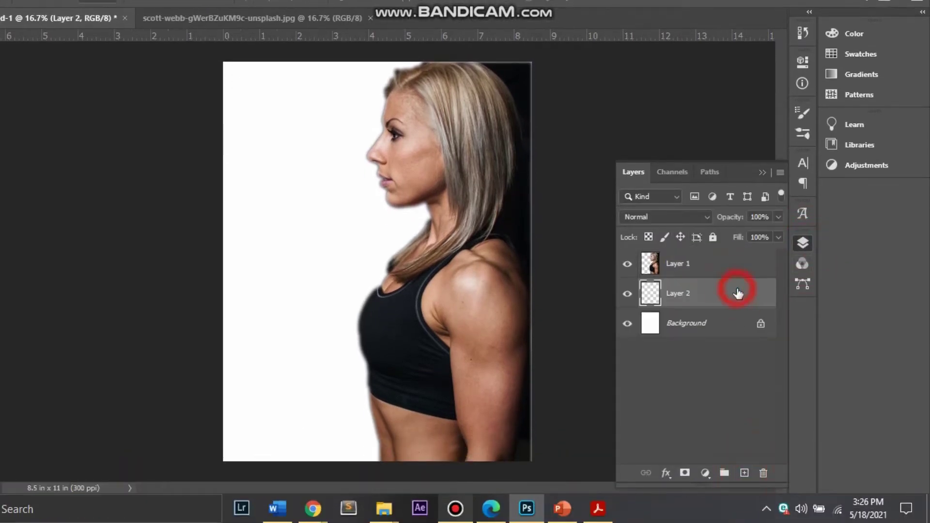
key(ctrl+BackSpace)
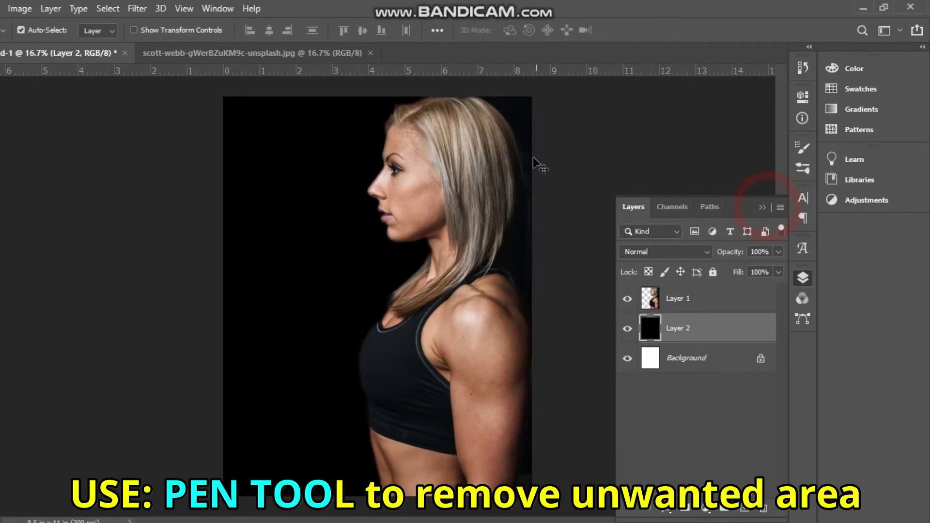
click(763, 208)
- Trace a Pen tool path along the back edge of the model's hair, from the crown down to the neck
key(ctrl+plus)
drag(595, 90, 543, 209)
key(p)
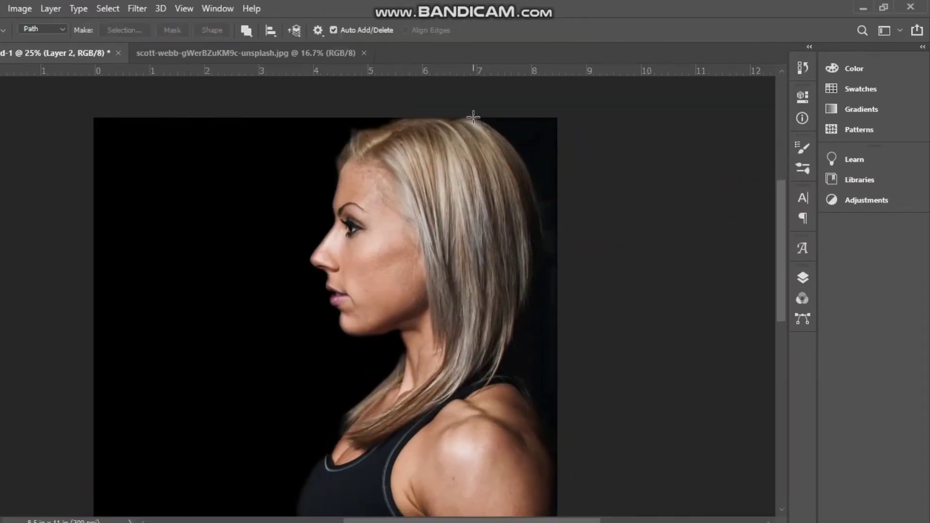
drag(473, 116, 524, 164)
key(ctrl+plus)
drag(571, 392, 526, 332)
drag(535, 275, 519, 298)
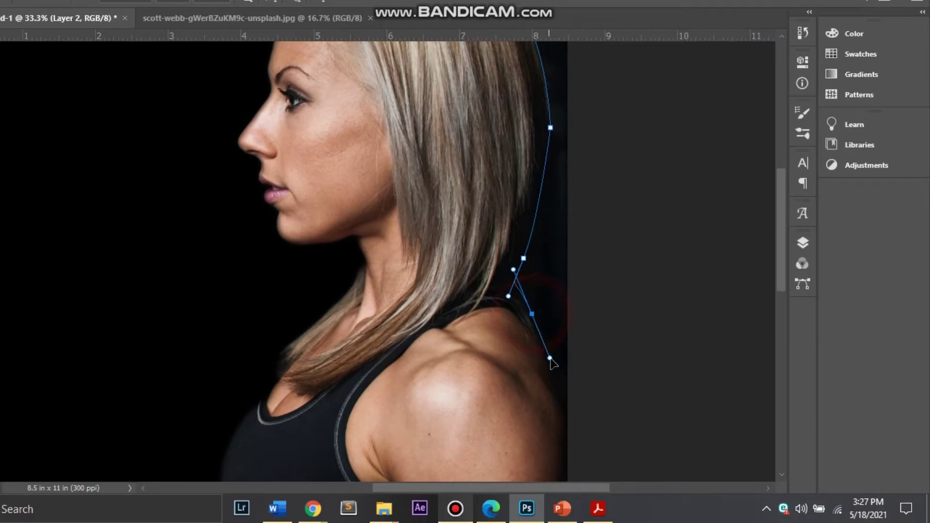
- Continue the path down the model's shoulder and arm, and remove the unwanted area behind her from Layer 1
drag(551, 358, 528, 281)
drag(548, 320, 557, 246)
drag(545, 297, 545, 304)
drag(548, 368, 552, 240)
drag(544, 266, 556, 225)
drag(529, 371, 530, 377)
scroll(647, 221, up, 10)
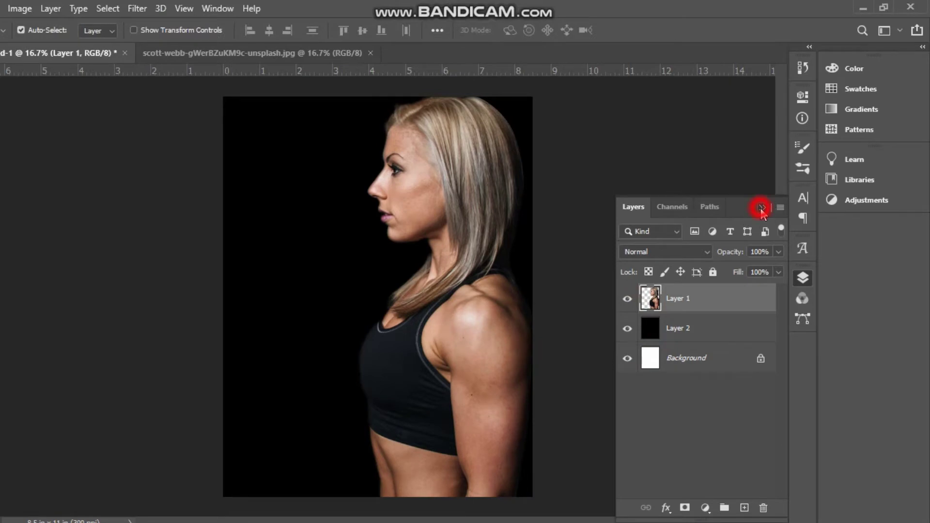
click(762, 209)
- Rotate the whole image 90° clockwise to make the canvas landscape
key(ctrl+minus)
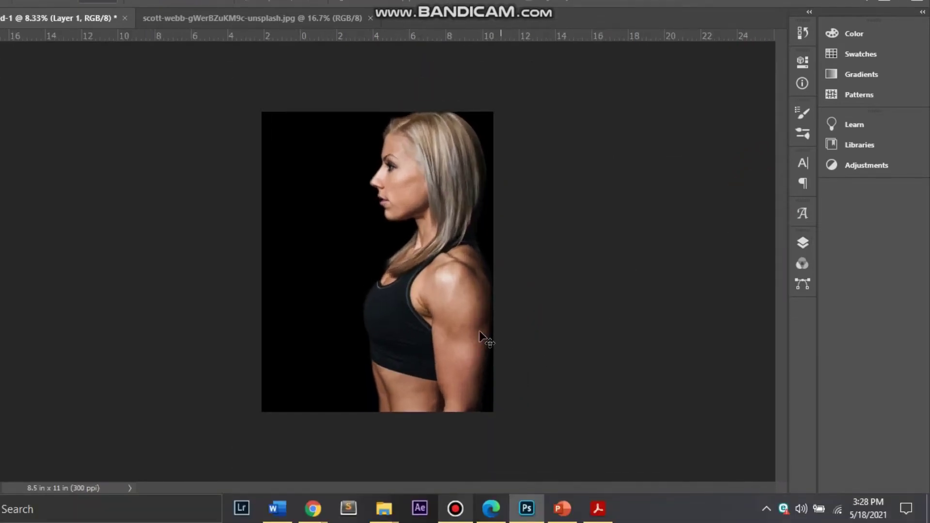
key(ctrl+plus)
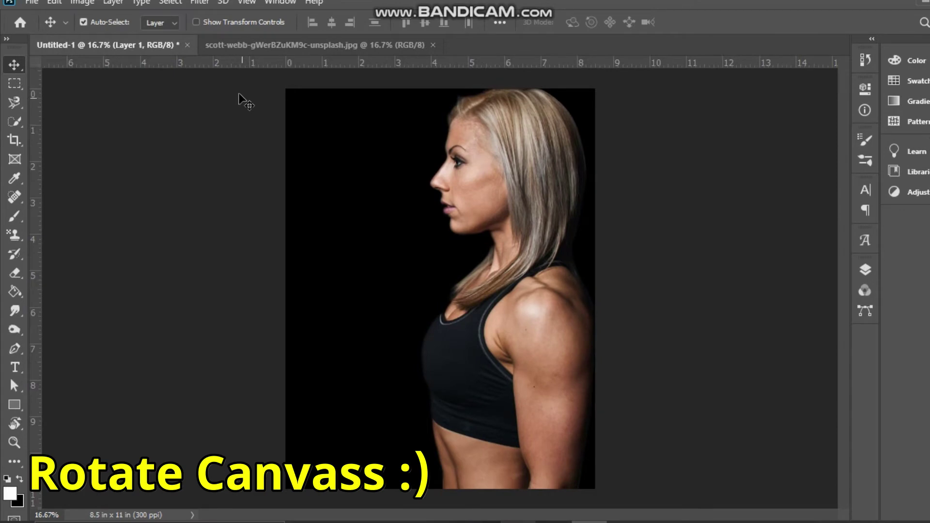
click(507, 168)
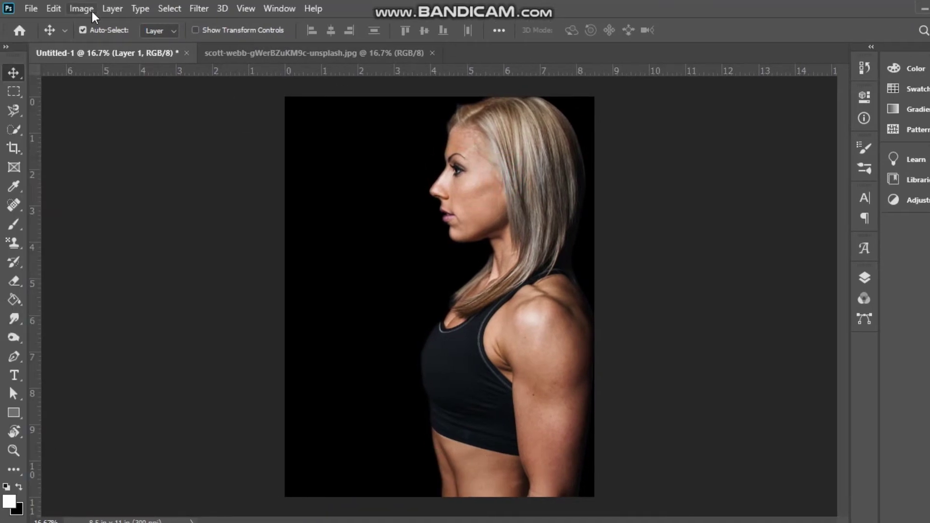
click(92, 9)
mouse_move(160, 47)
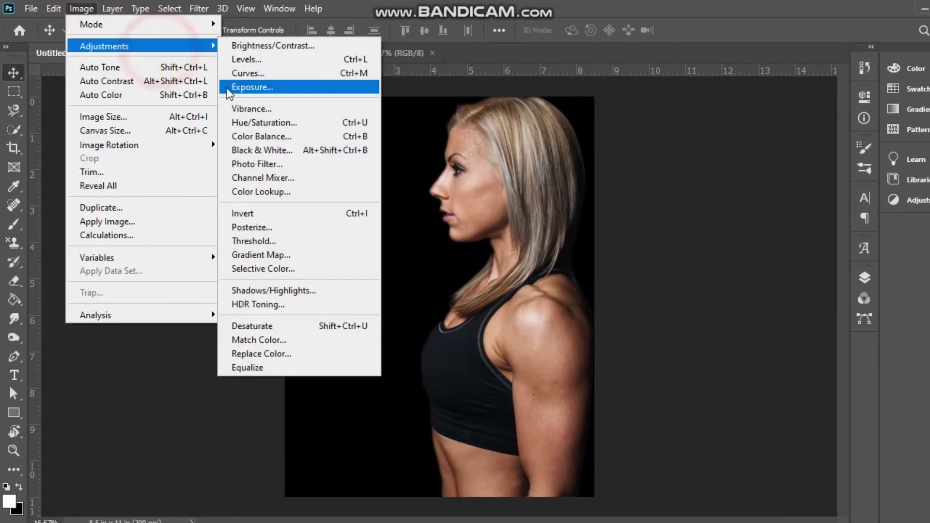
click(164, 145)
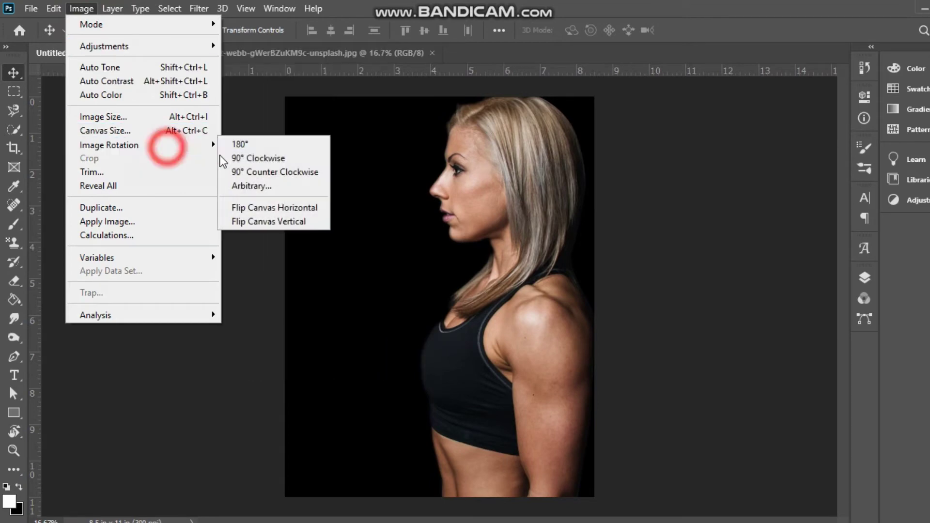
click(251, 158)
- Rotate the model layer back upright, scale it to fit the canvas height and place it near the right edge
click(564, 352)
key(ctrl+t)
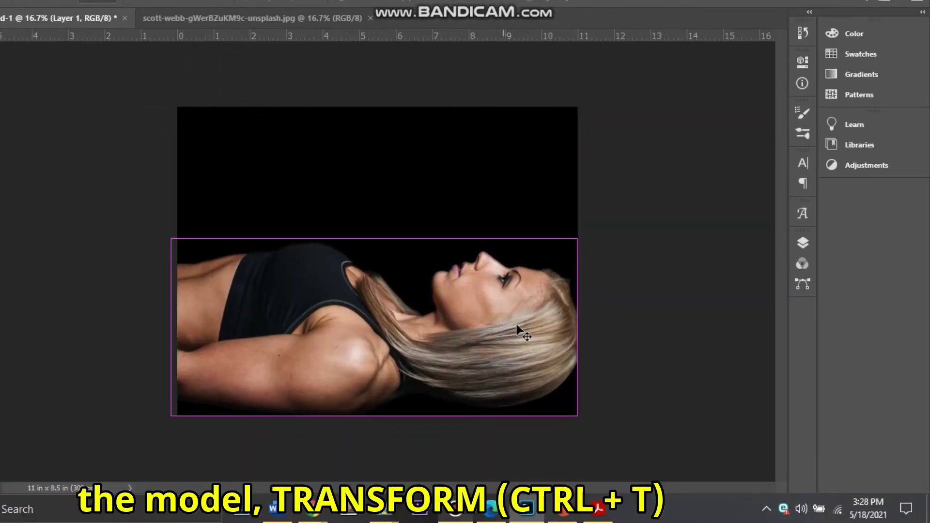
drag(588, 244, 287, 150)
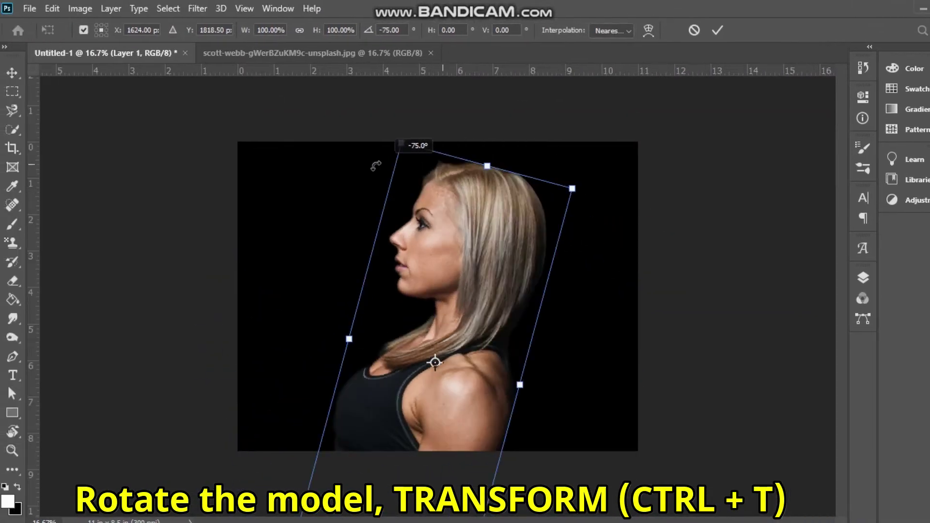
drag(345, 160, 391, 265)
drag(484, 305, 587, 196)
drag(625, 442, 628, 453)
drag(598, 372, 596, 371)
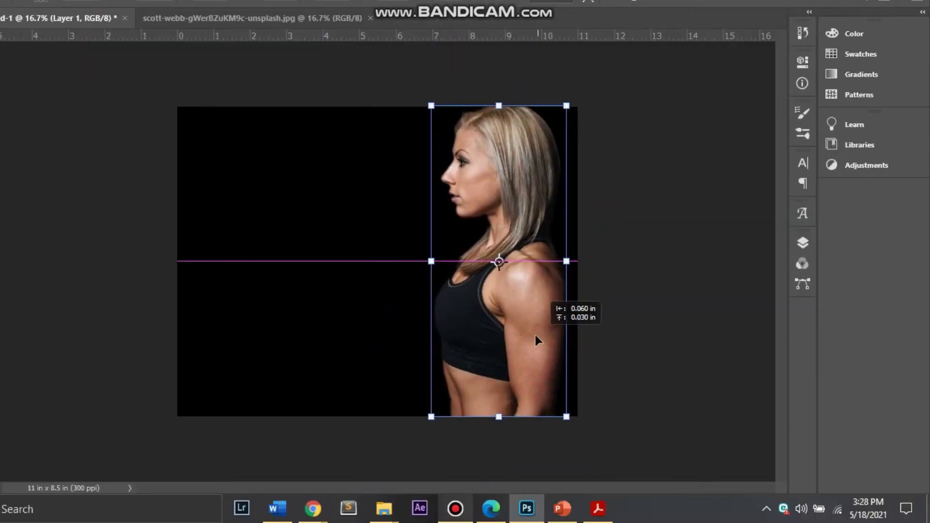
key(Return)
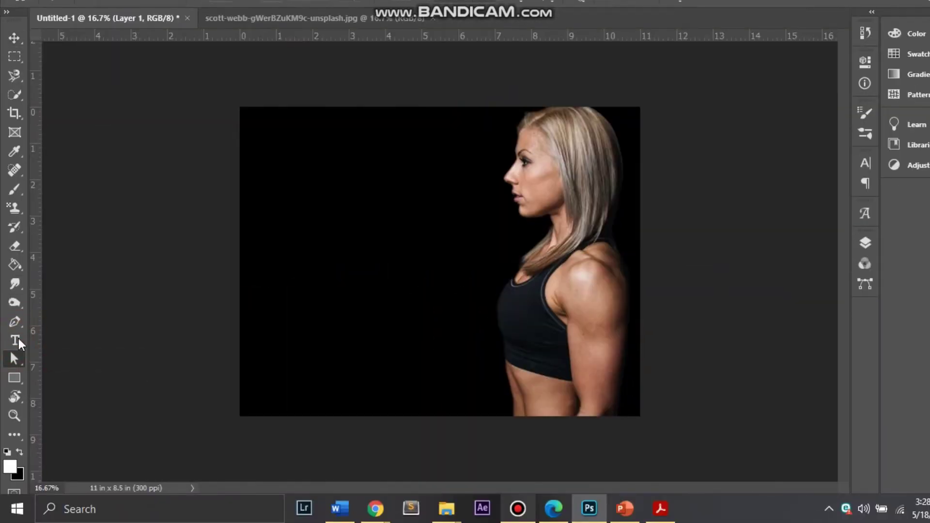
- Add the white text FITNESS in Baskerville Old Face Regular at 154.67 pt in the upper part of the canvas
click(15, 342)
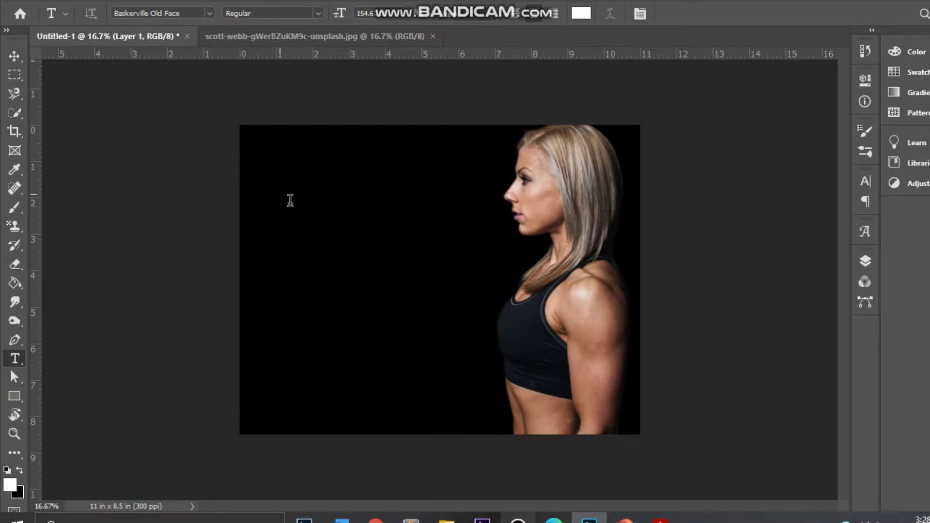
click(280, 195)
text(FITNESS)
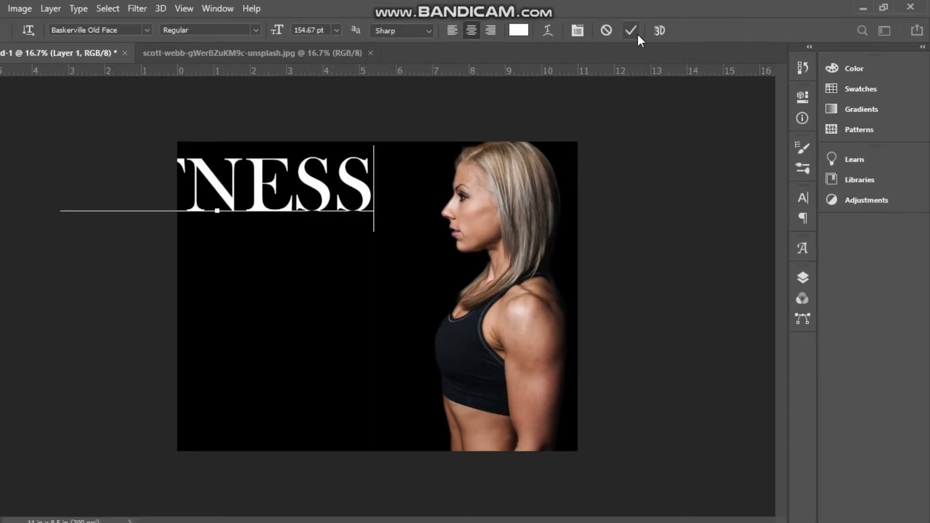
click(694, 30)
- Move and scale the FITNESS title so it spans nearly the full canvas width along the top
click(14, 72)
drag(278, 180, 315, 182)
key(ctrl+t)
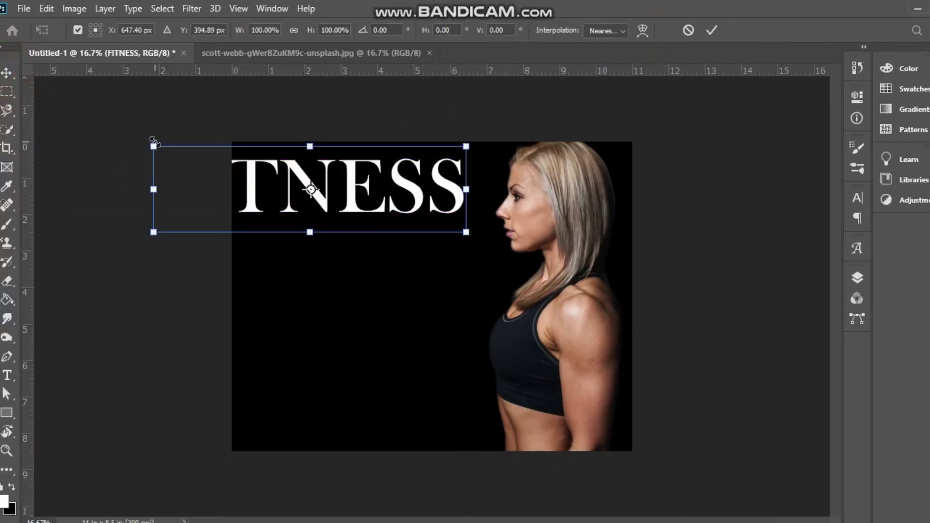
drag(154, 142, 243, 170)
drag(357, 206, 370, 174)
drag(479, 200, 617, 274)
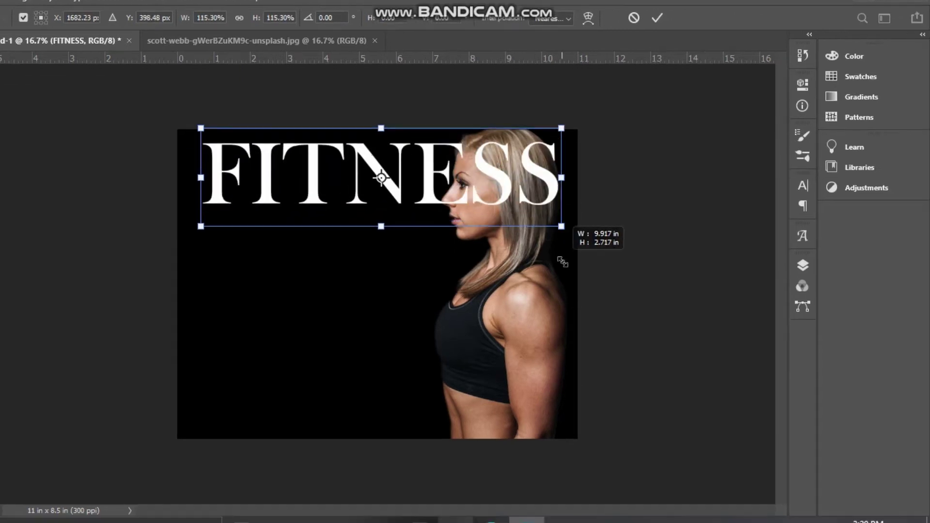
drag(563, 262, 573, 265)
drag(200, 128, 194, 126)
click(657, 18)
- Place the FITNESS text layer below the model layer so her head overlaps the letters
click(803, 265)
drag(754, 270, 748, 303)
click(762, 173)
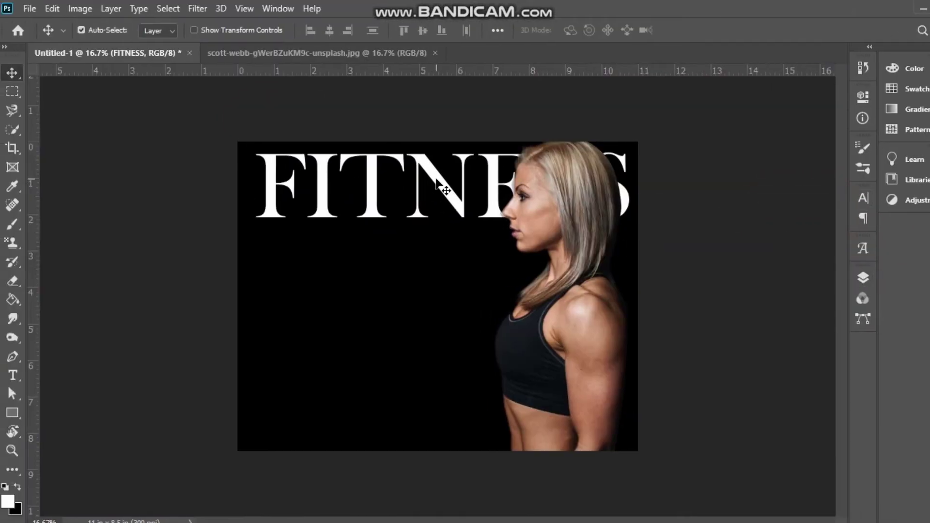
- Nudge the FITNESS title slightly left and move the model down so she covers less of the final letters
drag(437, 180, 432, 180)
drag(577, 282, 577, 306)
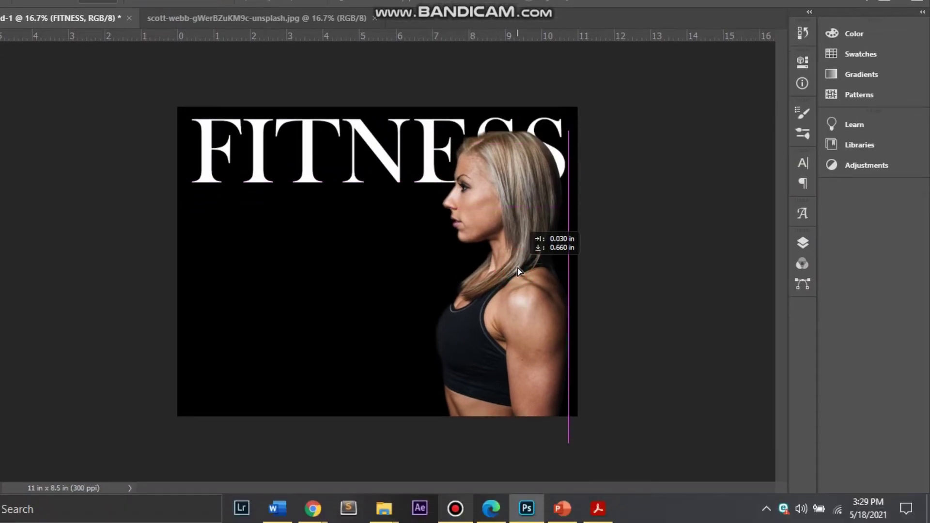
drag(518, 269, 522, 276)
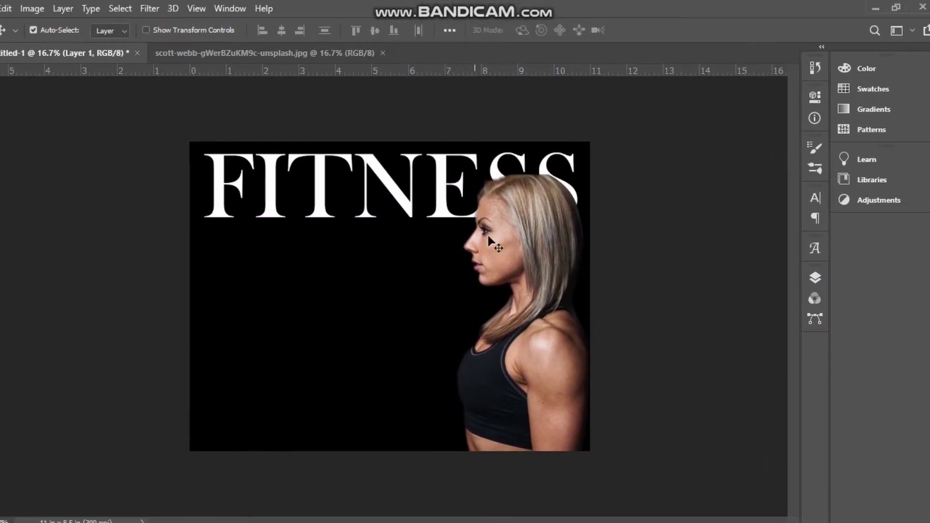
- Duplicate the FITNESS title directly below the original and change the copy's text to GUIDE
key(ctrl+plus)
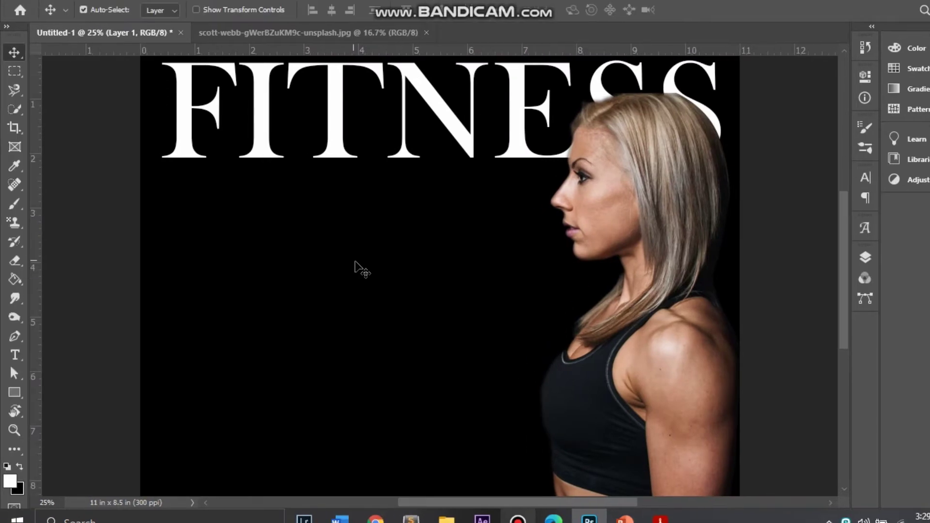
key(t)
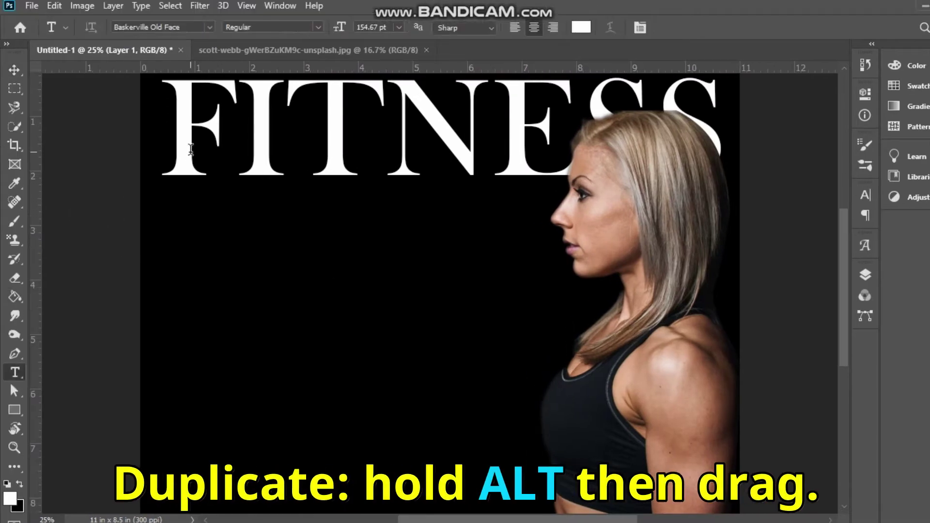
key(v)
drag(194, 155, 208, 267)
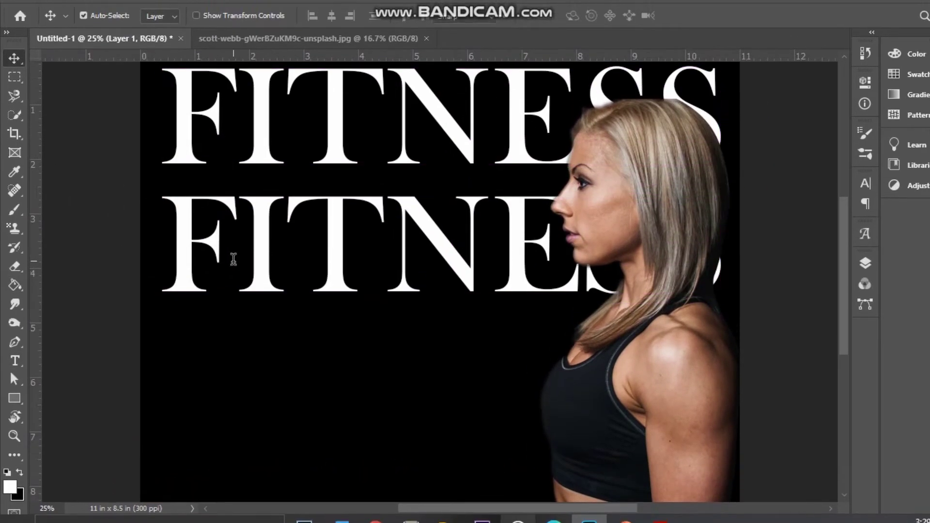
key(t)
click(233, 255)
key(ctrl+a)
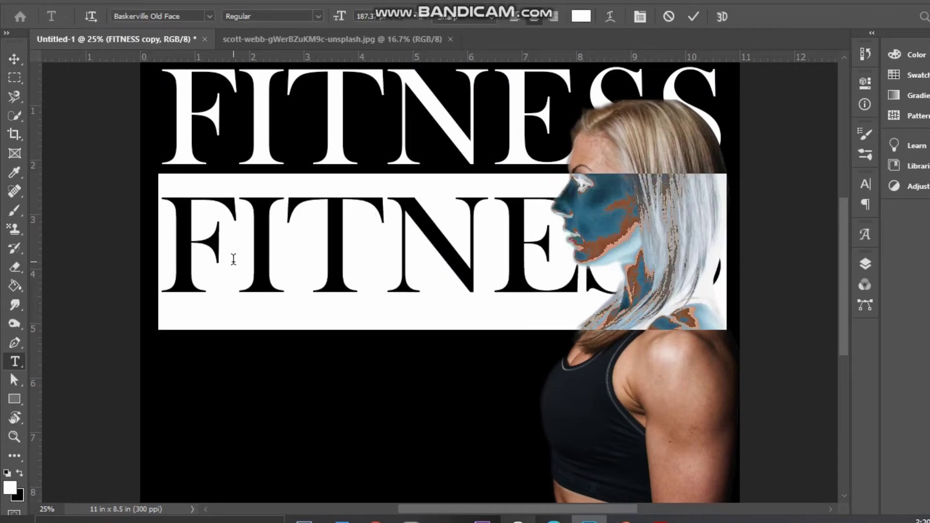
text(GUIDE)
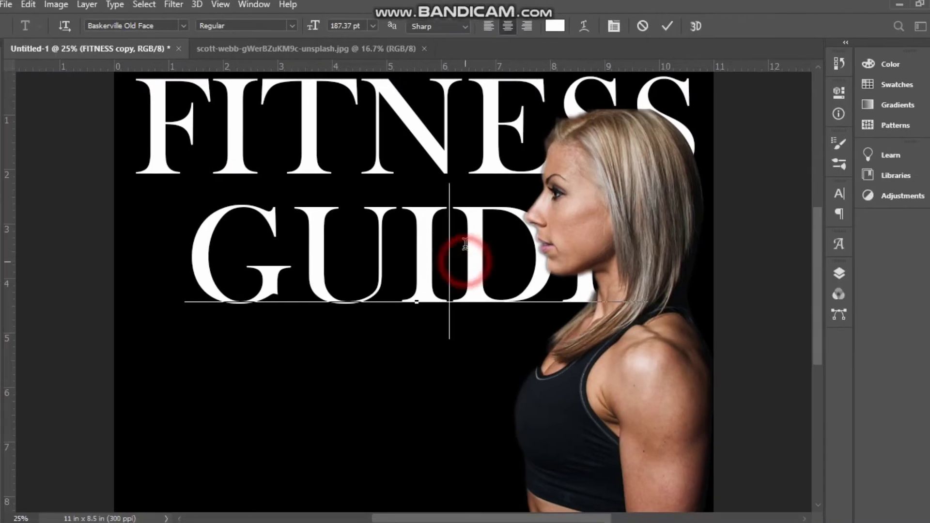
- Recolour the GUIDE text to a bright blue
click(581, 16)
click(710, 216)
click(666, 171)
click(843, 148)
click(631, 30)
- Scale down the GUIDE title and place it just under FITNESS, aligned with its left edge and clear of the model's face
key(v)
drag(354, 272, 308, 251)
key(ctrl+t)
drag(89, 162, 140, 183)
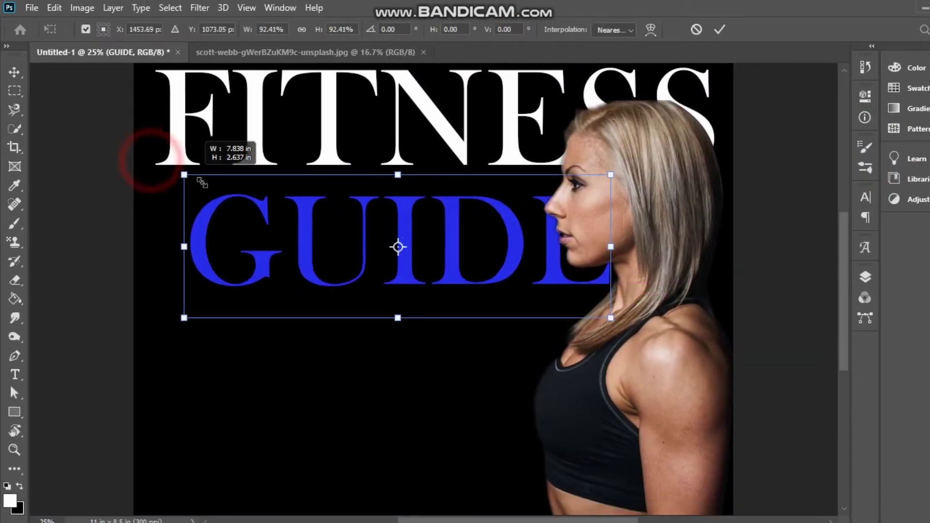
drag(203, 183, 233, 191)
drag(428, 271, 346, 245)
click(720, 30)
- Select the model layer and add a vertical guide at about 0.9 in and a horizontal guide at about 4.5 in
key(ctrl+minus)
click(865, 276)
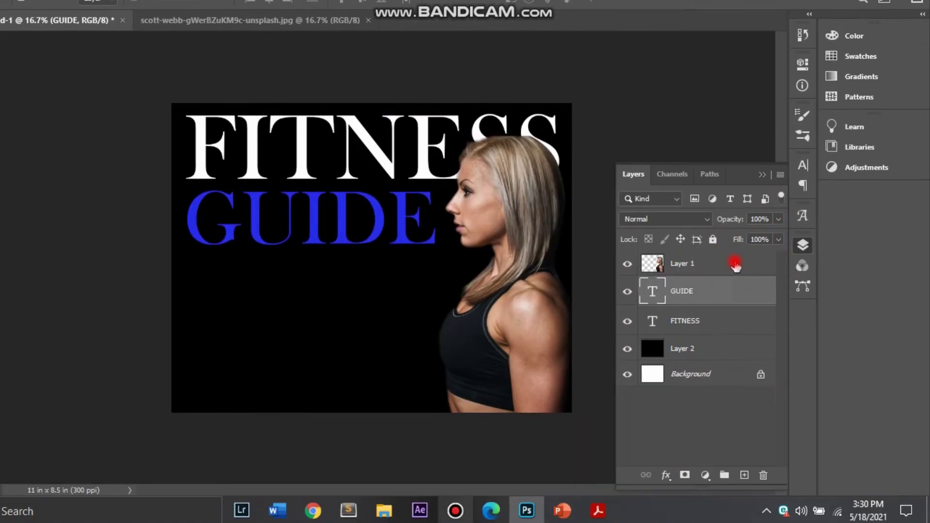
click(736, 265)
key(ctrl+plus)
key(ctrl+r)
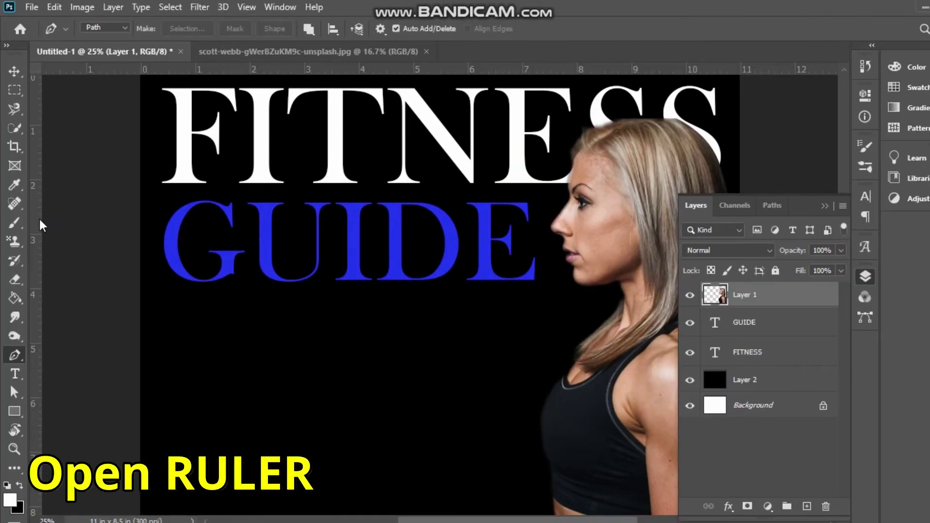
click(247, 7)
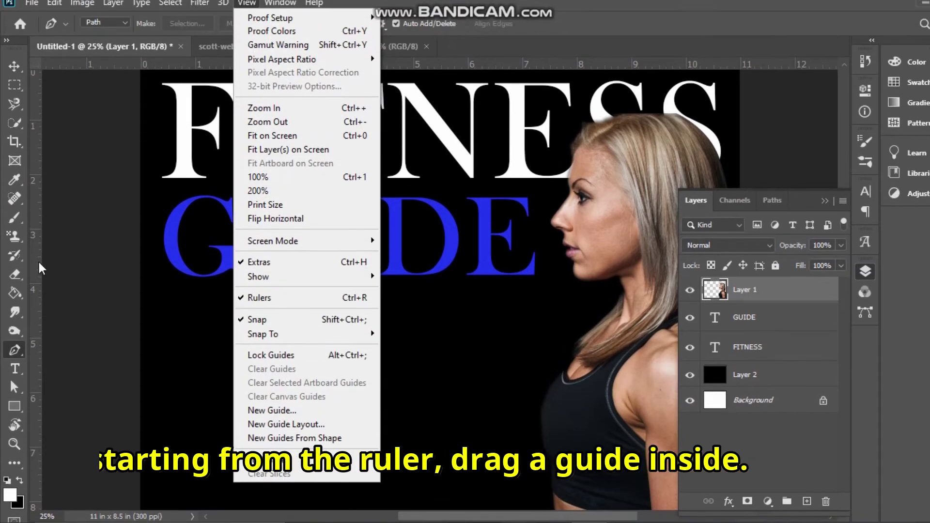
drag(33, 239, 190, 265)
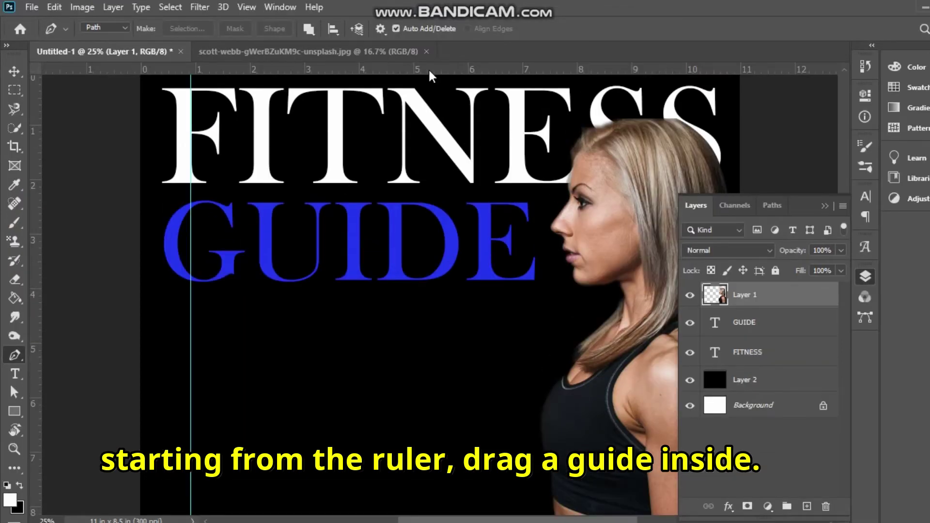
drag(432, 76, 465, 357)
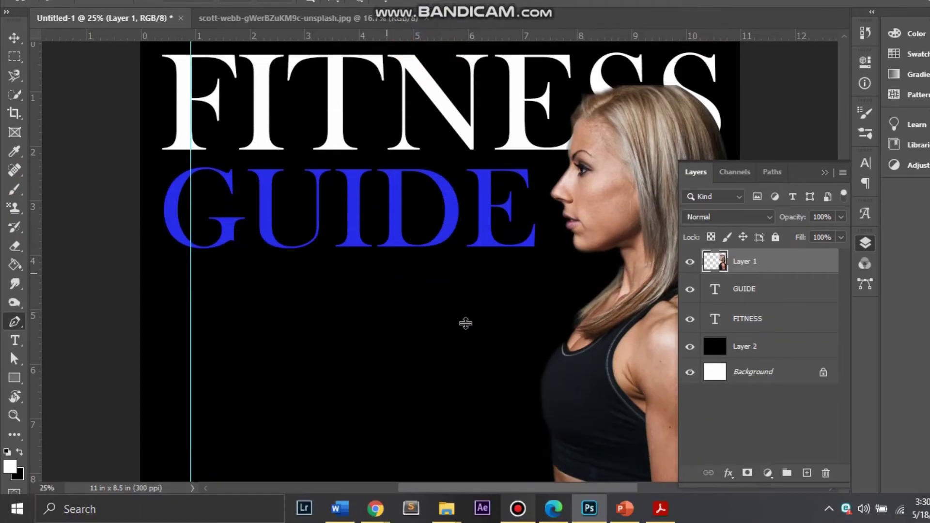
- Trace a curved Pen tool path along the model's front, from her neck down to the bottom of the canvas
scroll(507, 345, down, 4)
key(ctrl+plus)
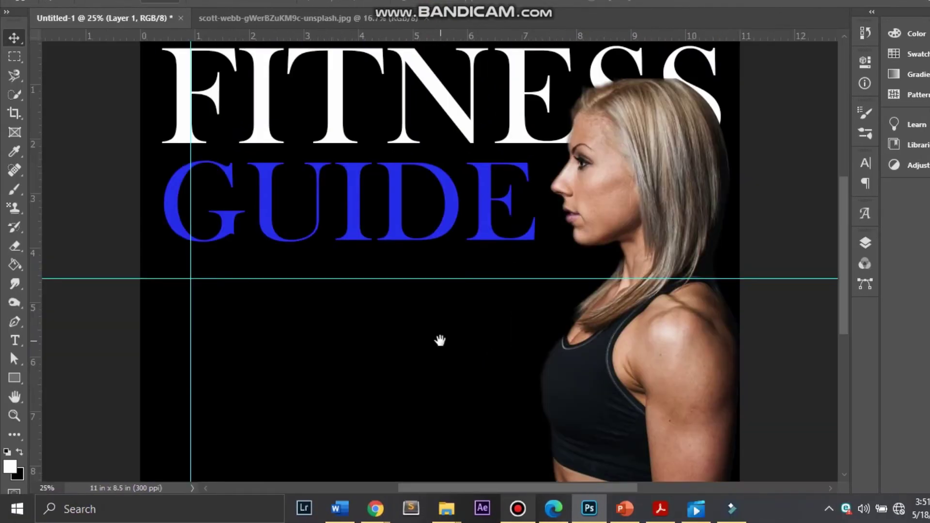
drag(440, 340, 438, 260)
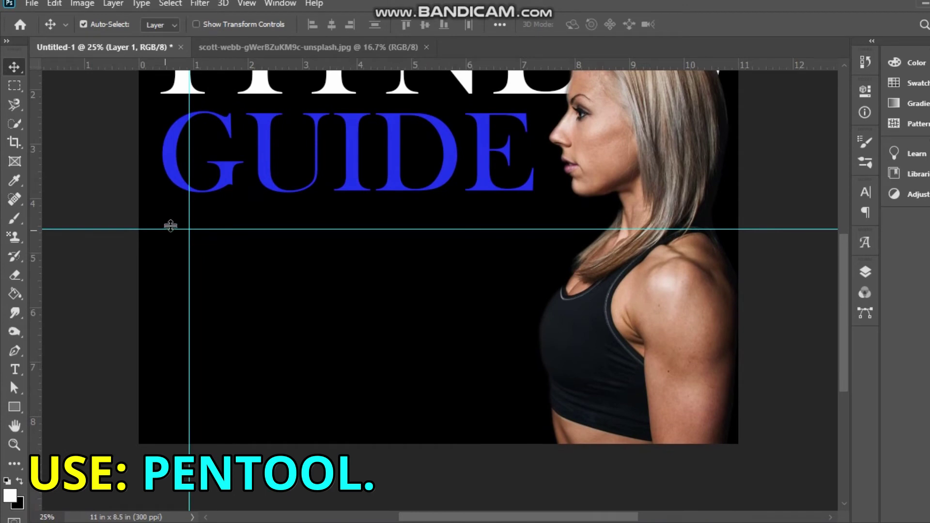
key(p)
key(ctrl+plus)
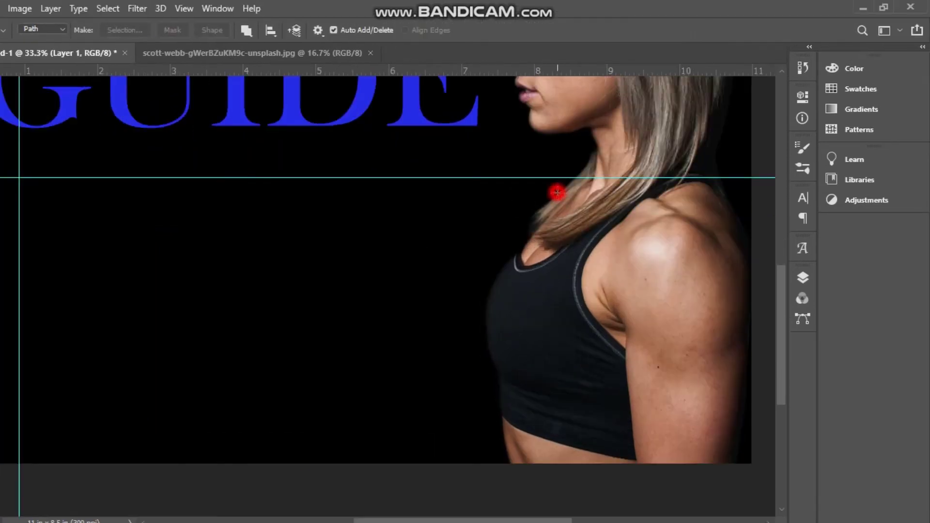
click(557, 192)
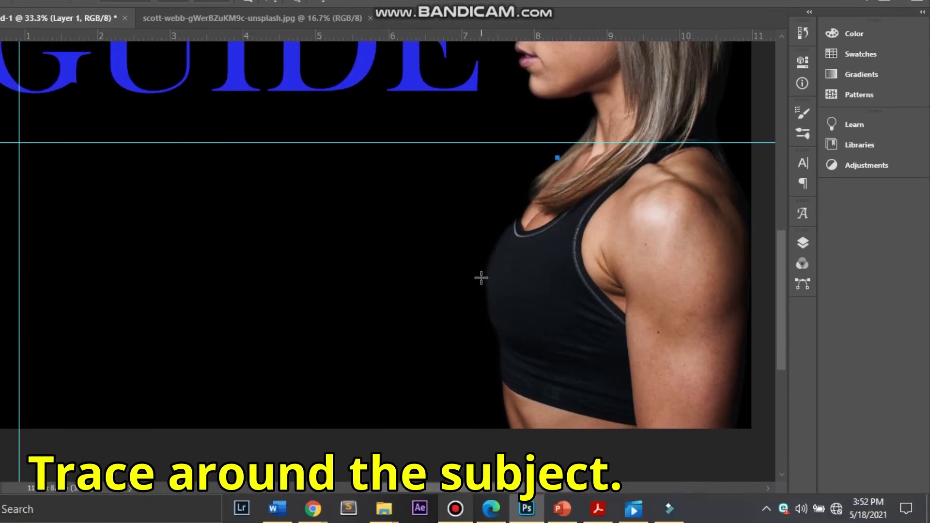
click(481, 277)
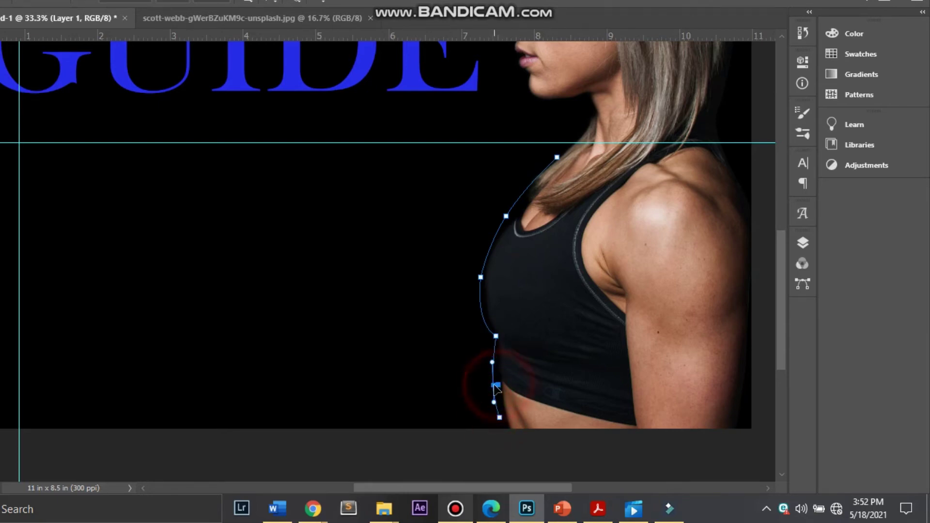
click(499, 418)
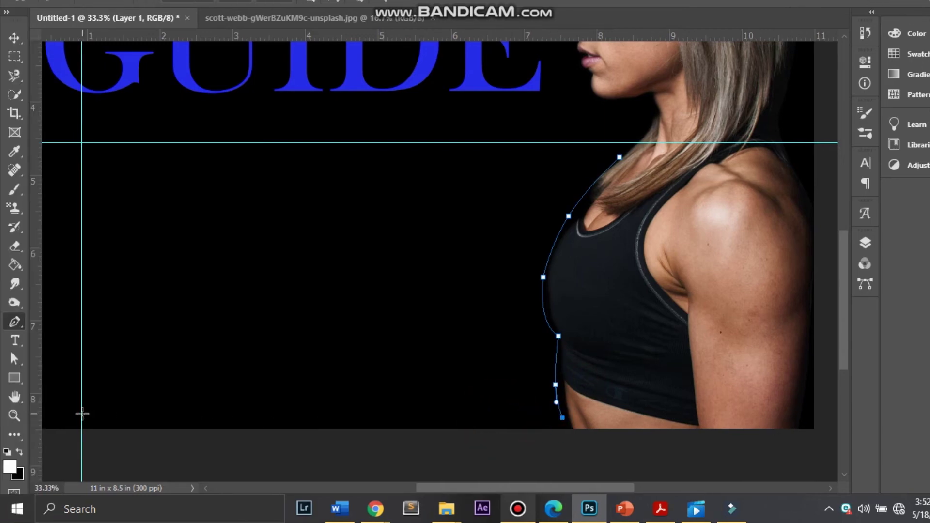
- Close the path with straight segments along the canvas bottom, the vertical guide and the horizontal guide back to the model's neck
click(82, 417)
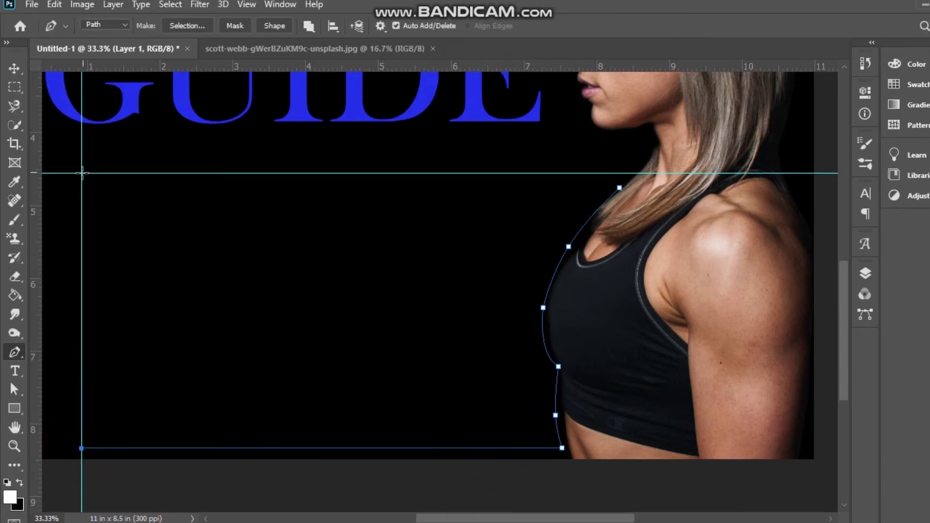
click(81, 173)
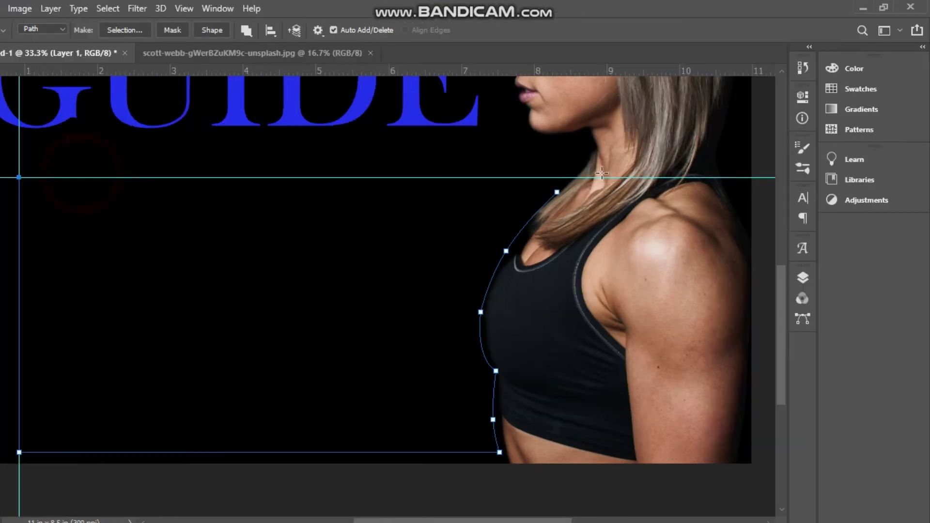
click(577, 178)
click(558, 193)
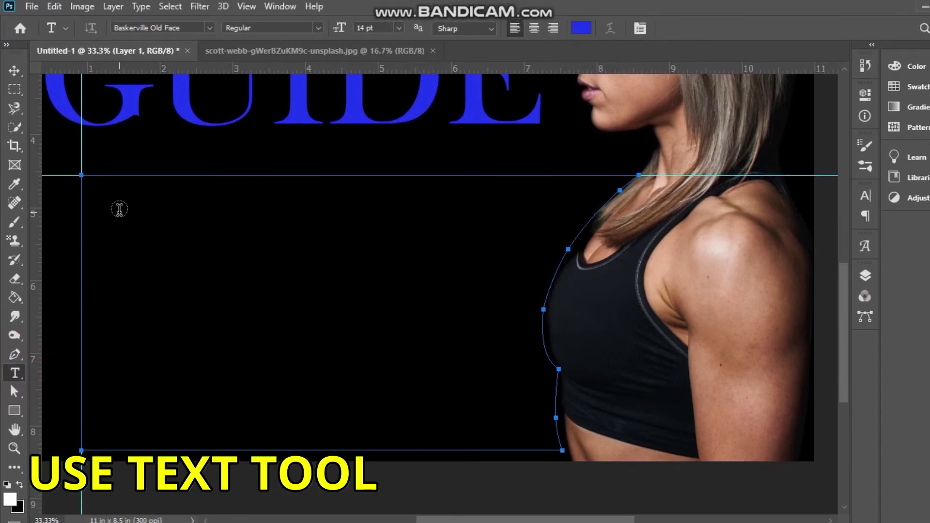
- Start a 14 pt Baskerville Old Face text area inside the closed path and fill it with repeated Lorem Ipsum placeholder text
click(119, 209)
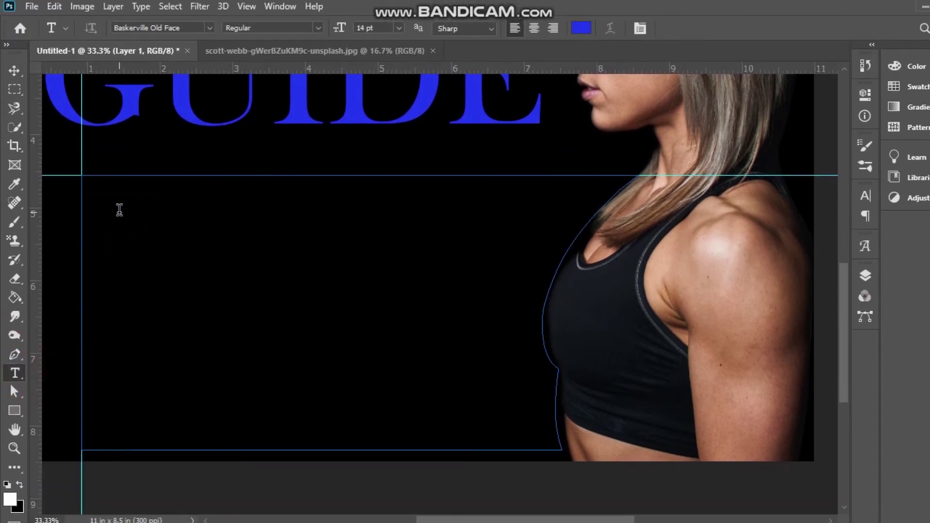
click(141, 6)
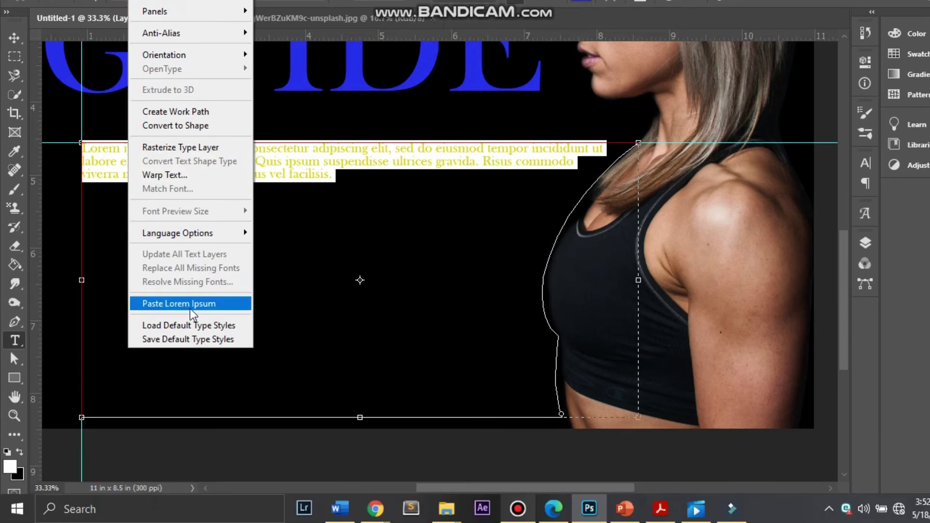
click(191, 304)
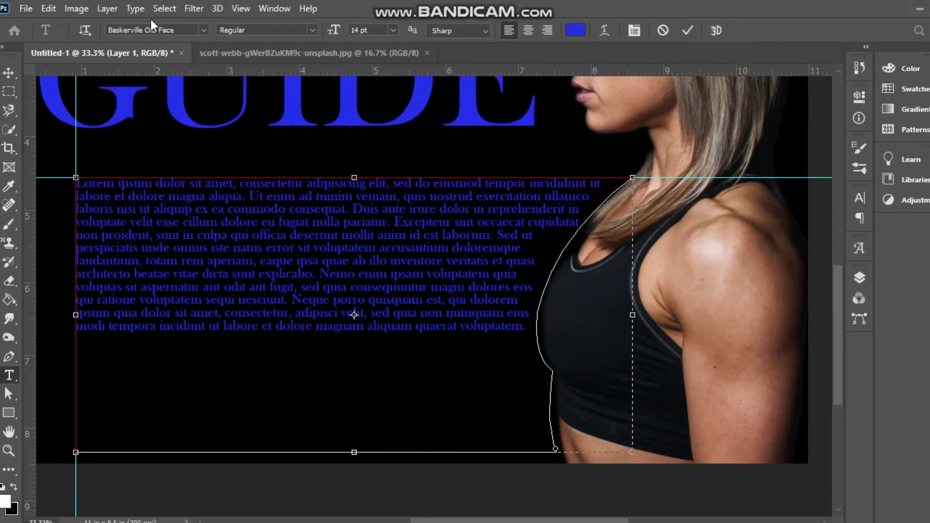
click(138, 7)
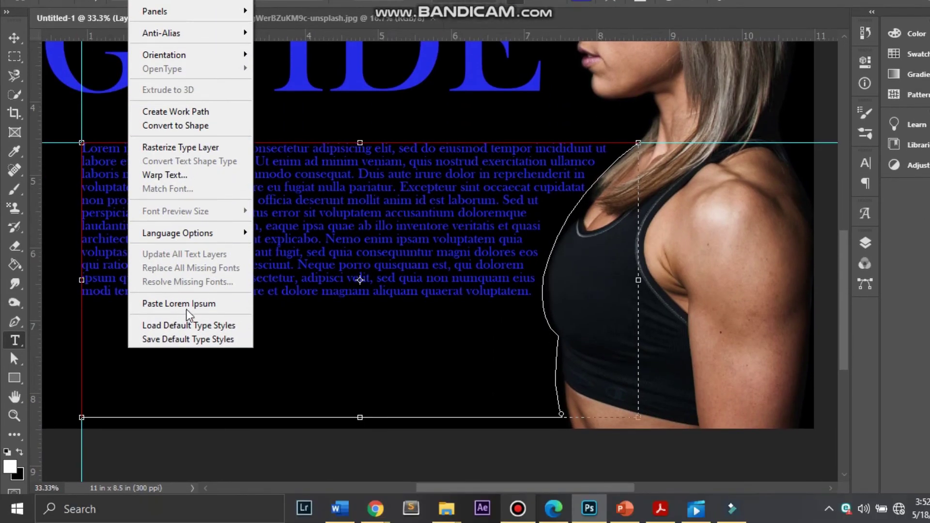
click(191, 305)
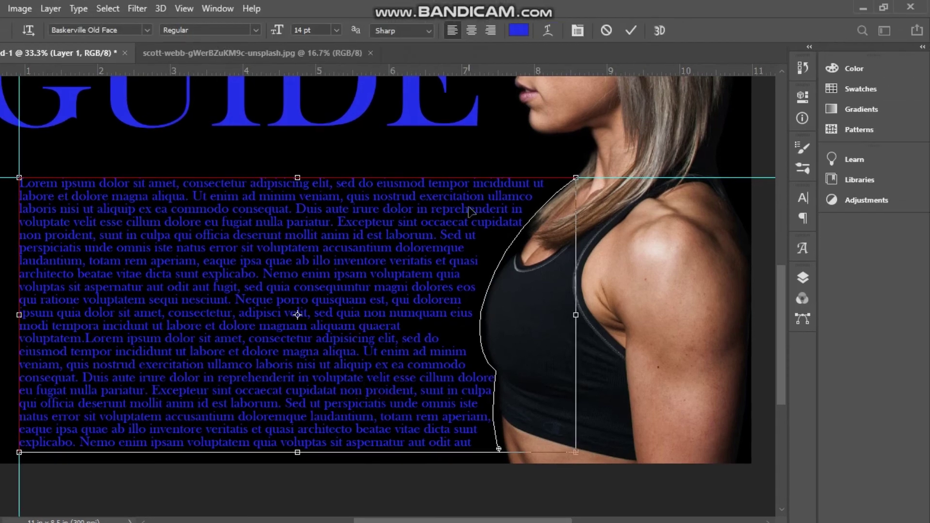
- Recolour all the Lorem Ipsum body text to white
key(ctrl+a)
click(582, 1)
drag(528, 167, 511, 156)
click(813, 158)
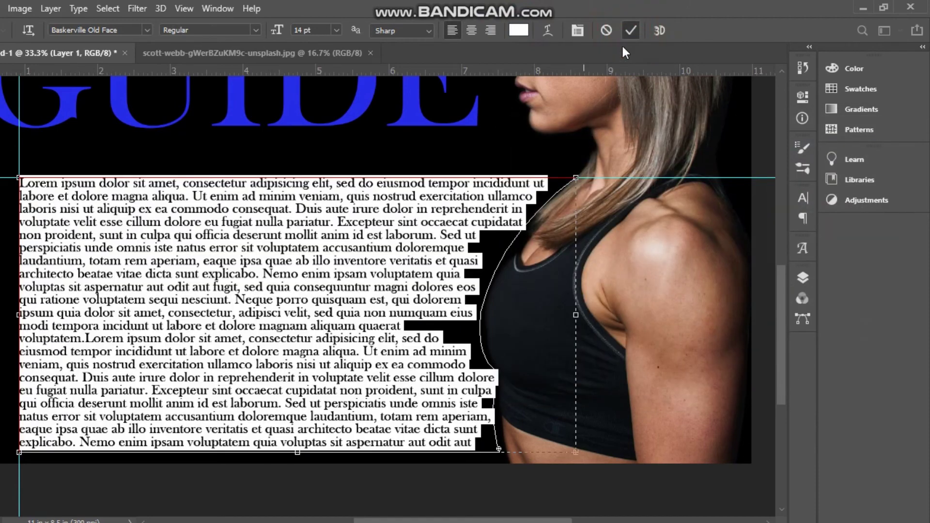
click(631, 30)
- Remove the guides from the canvas display and deselect the body text layer
key(ctrl+minus)
key(ctrl+minus)
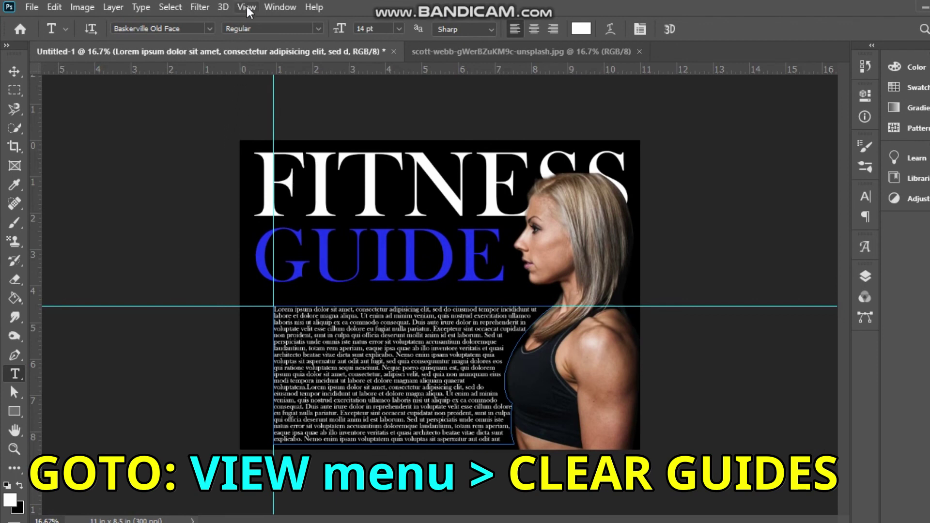
click(247, 10)
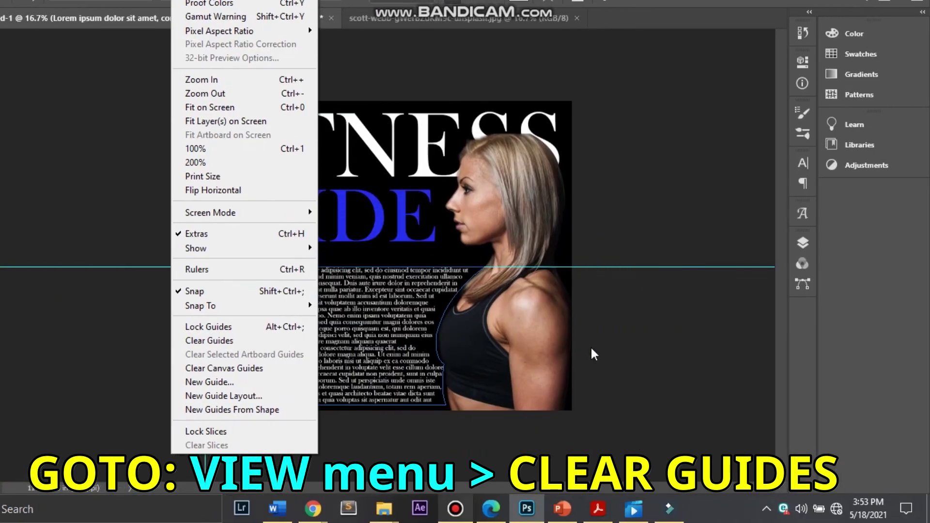
click(593, 347)
key(ctrl+;)
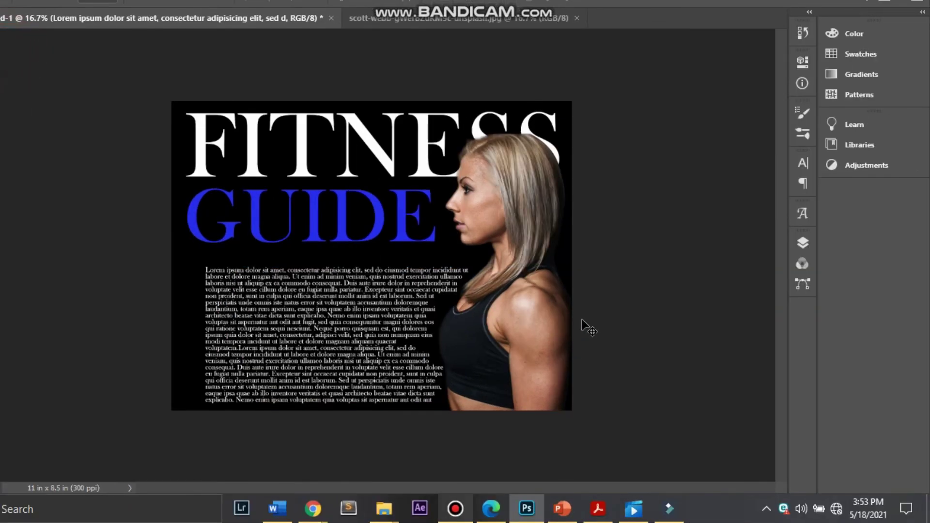
click(645, 332)
key(ctrl+minus)
key(ctrl+minus)
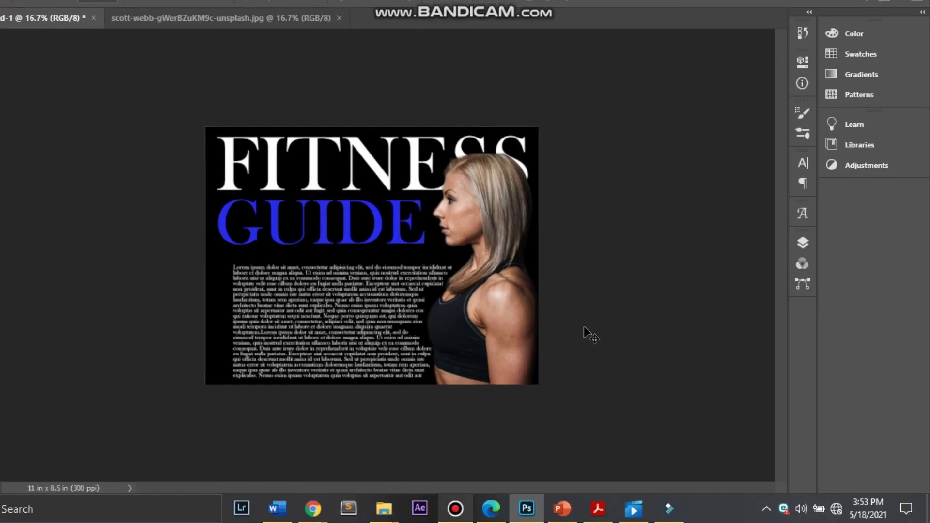
key(ctrl+plus)
key(ctrl+plus)
key(ctrl+plus)
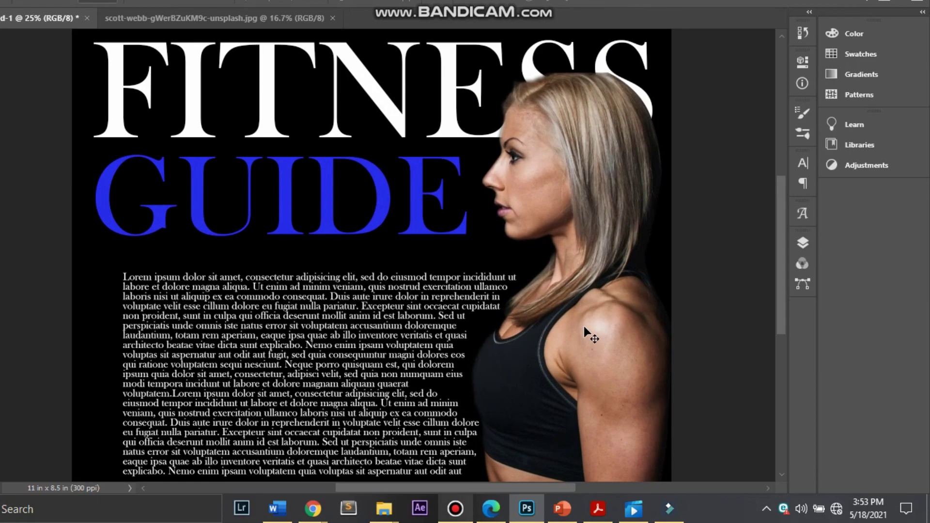